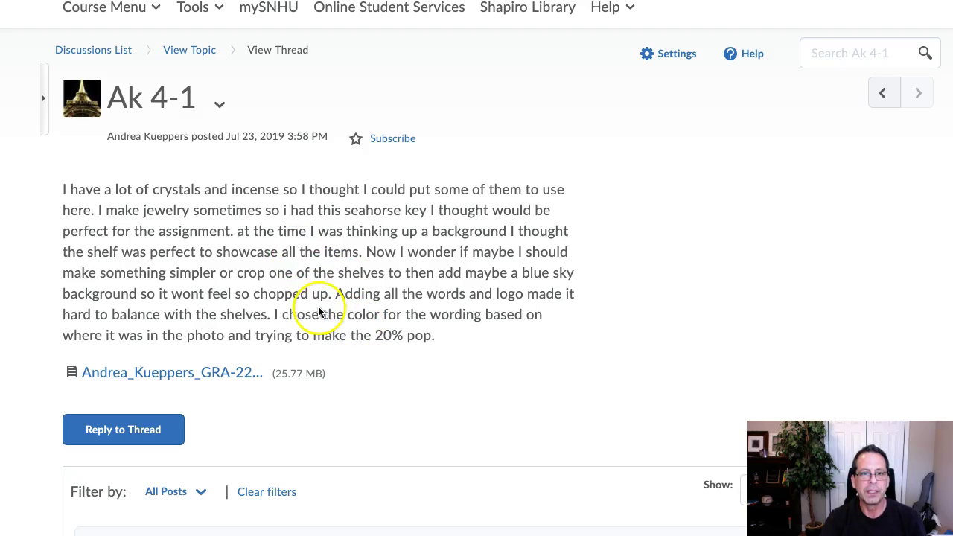
Bring the Ak 4-1 thread window to full screen and check the 25.77 MB attached ad file's options.
key("ctrl+Up")
left_click(109, 168)
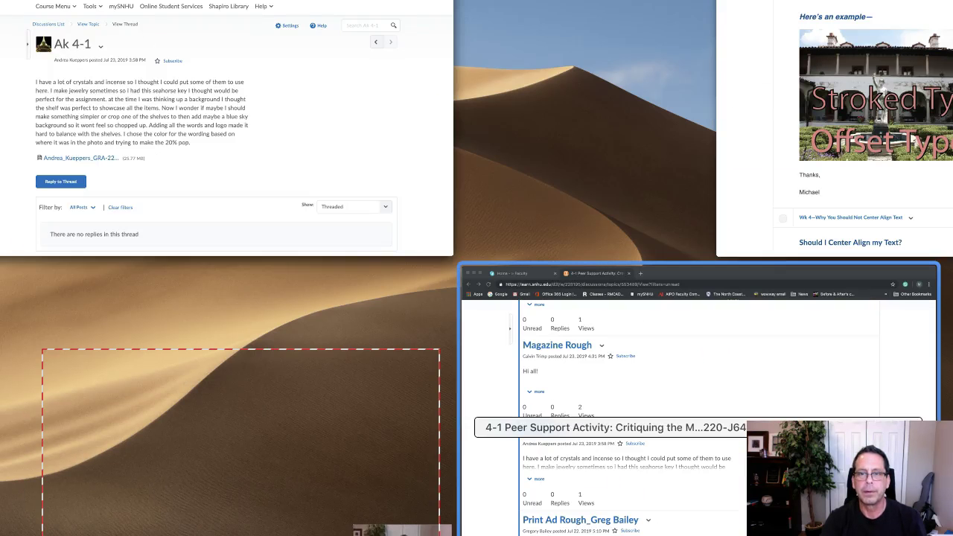
left_click(310, 202)
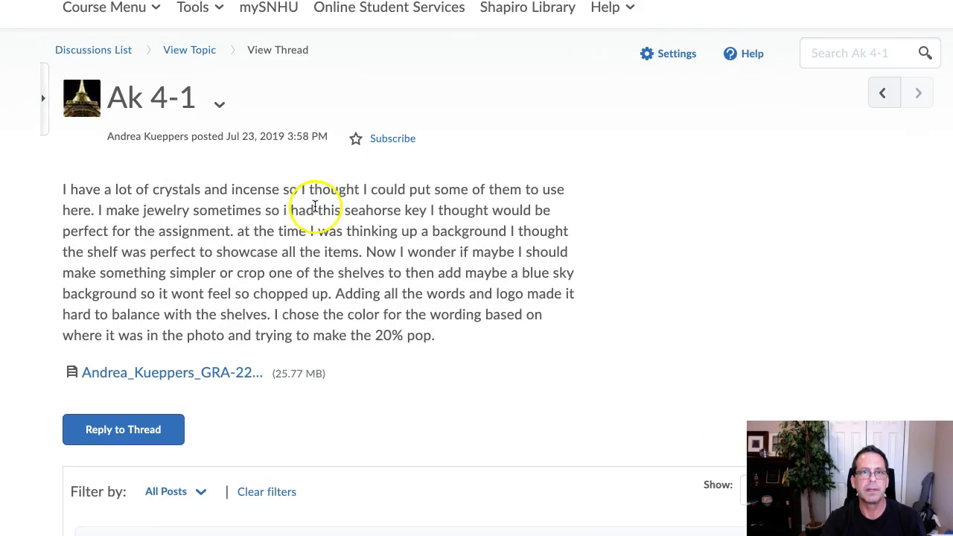
scroll(283, 356, "down", 2)
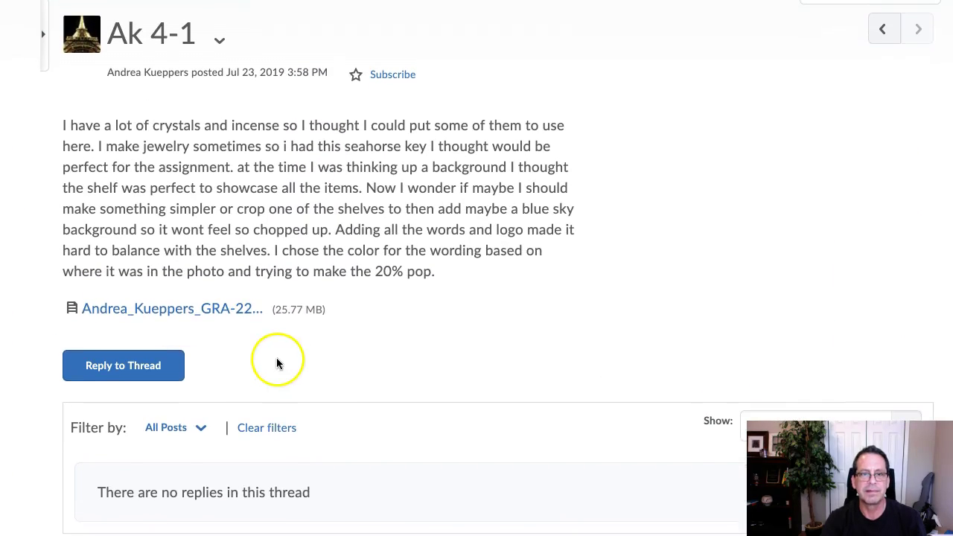
right_click(177, 327)
left_click(773, 227)
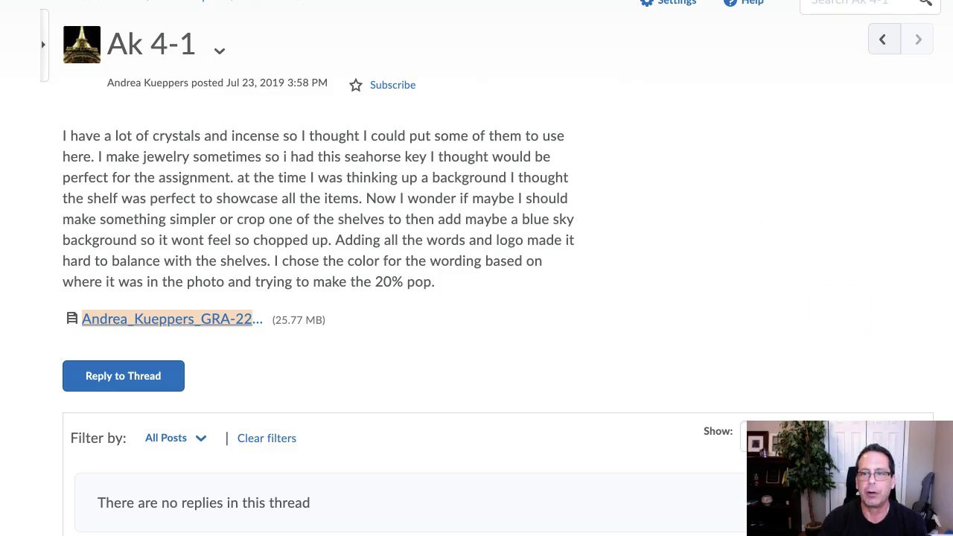
Open the student's downloaded ad file in Illustrator and move the Missing Fonts notice toward the centre.
key("super+Tab")
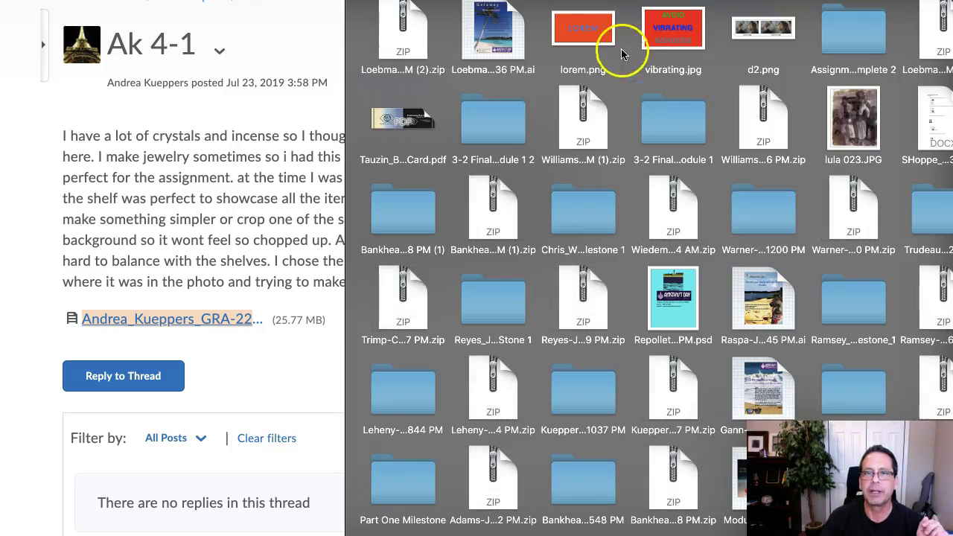
left_click(618, 47)
key("super+w")
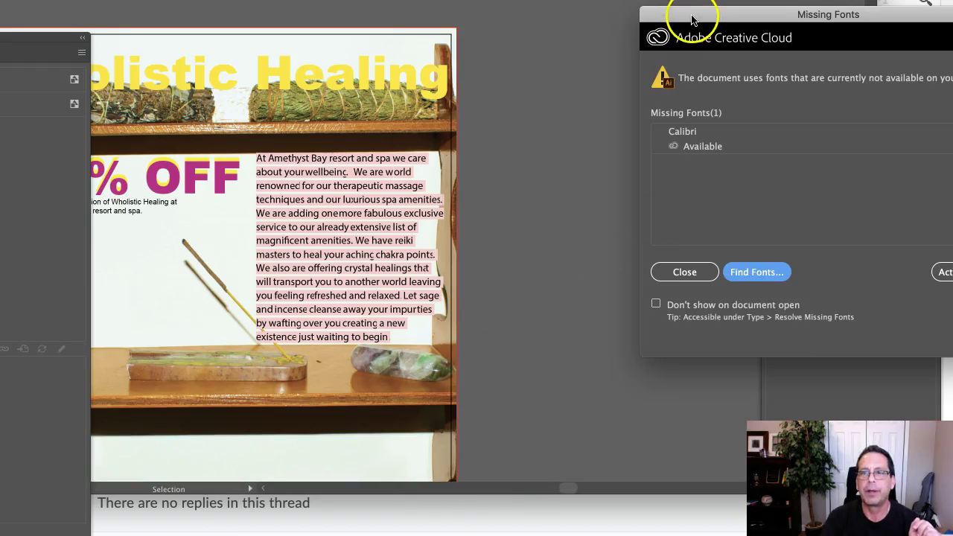
left_click_drag(693, 16, 529, 68)
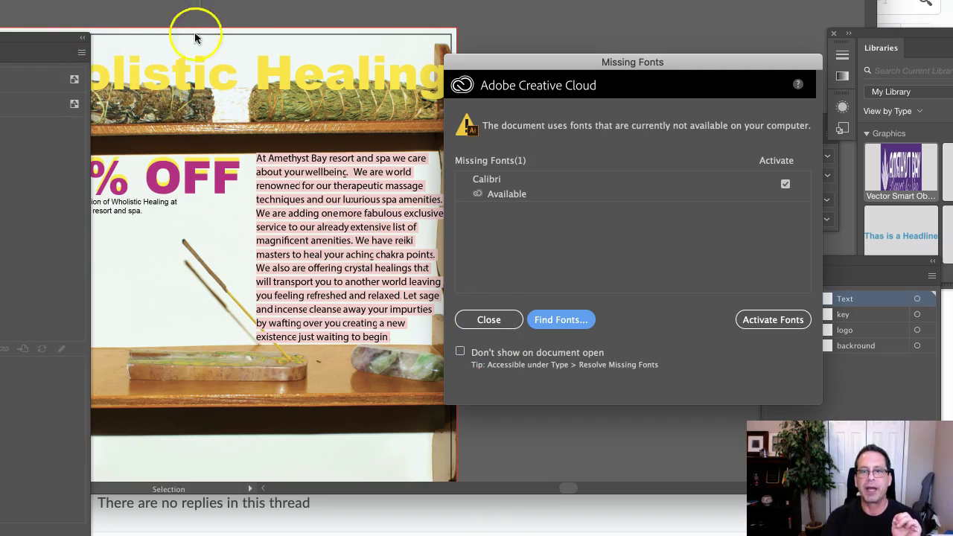
Close the Missing Fonts notice and select the Wholistic Healing headline to check its font.
left_click(482, 320)
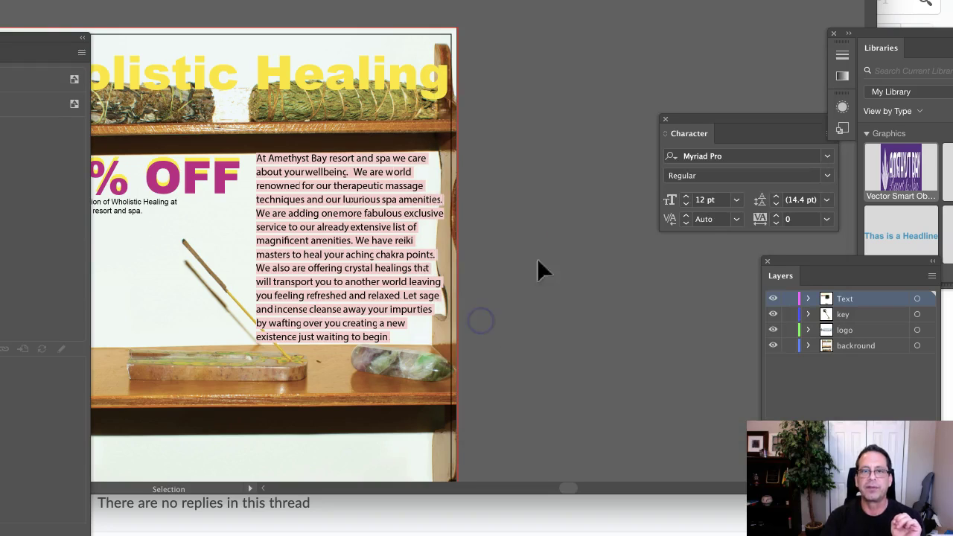
scroll(574, 253, "left", 5)
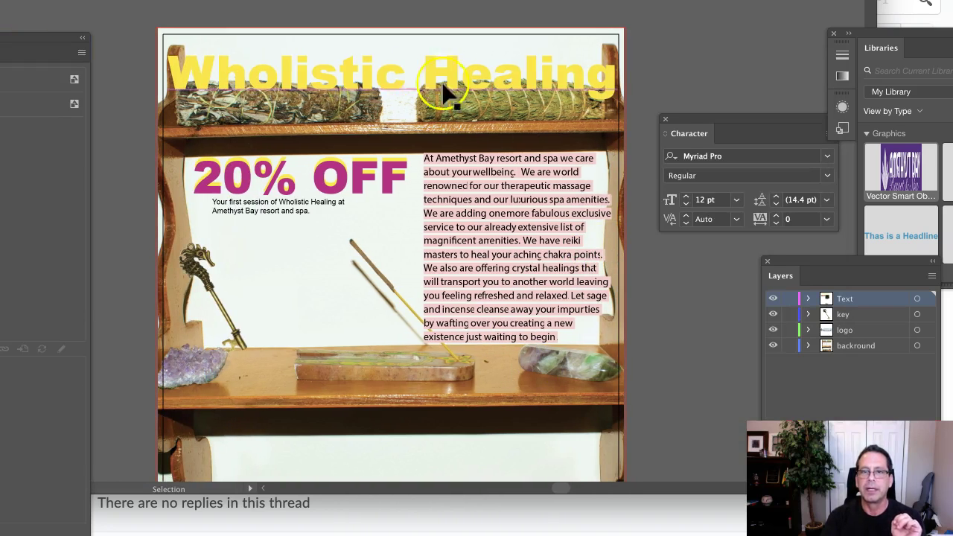
left_click(403, 75)
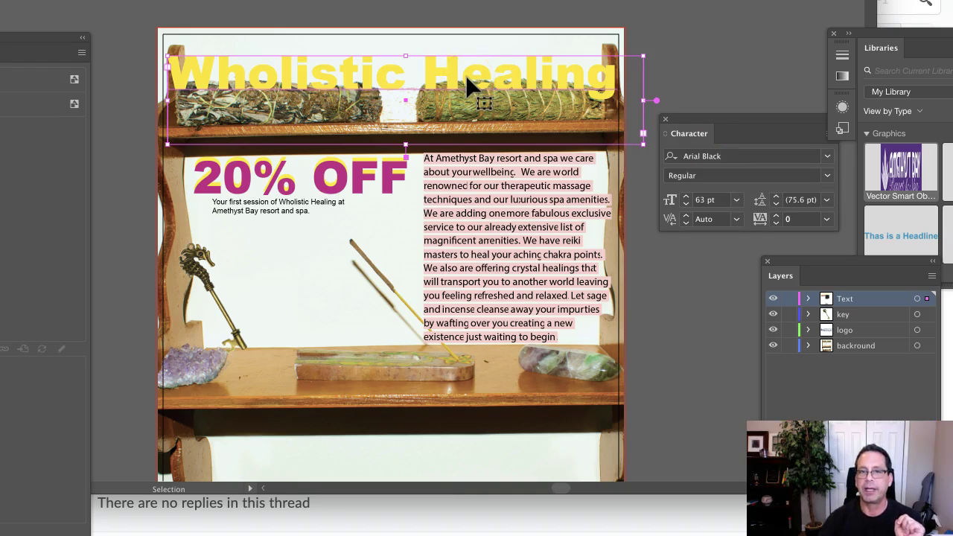
Select the body copy to confirm Calibri 14 pt, then scroll down to the logo and address.
left_click(479, 254)
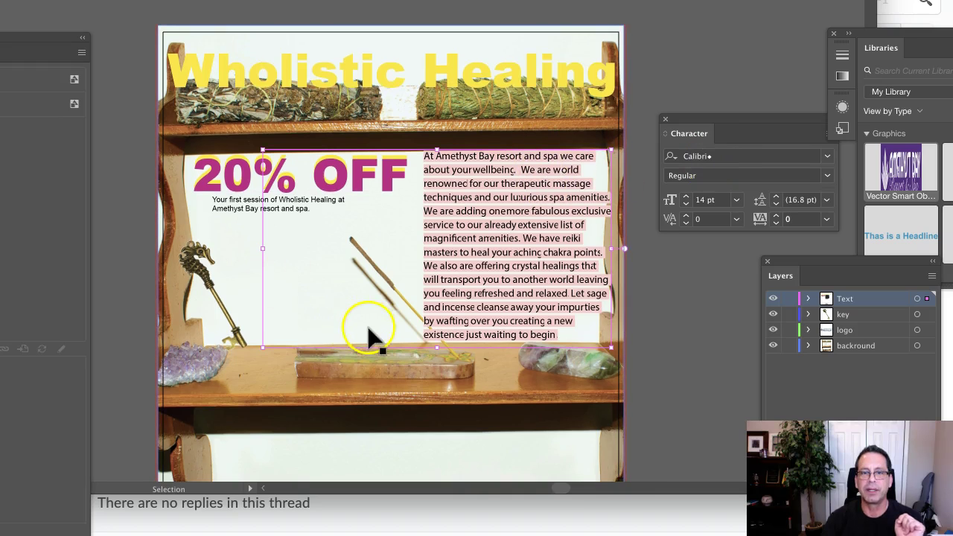
scroll(387, 349, "down", 2)
scroll(481, 389, "down", 3)
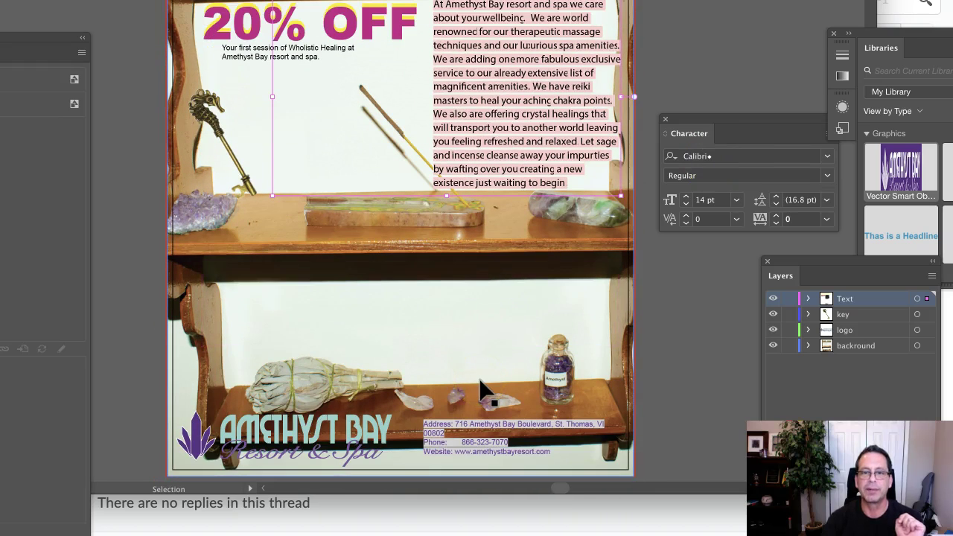
scroll(481, 389, "up", 2)
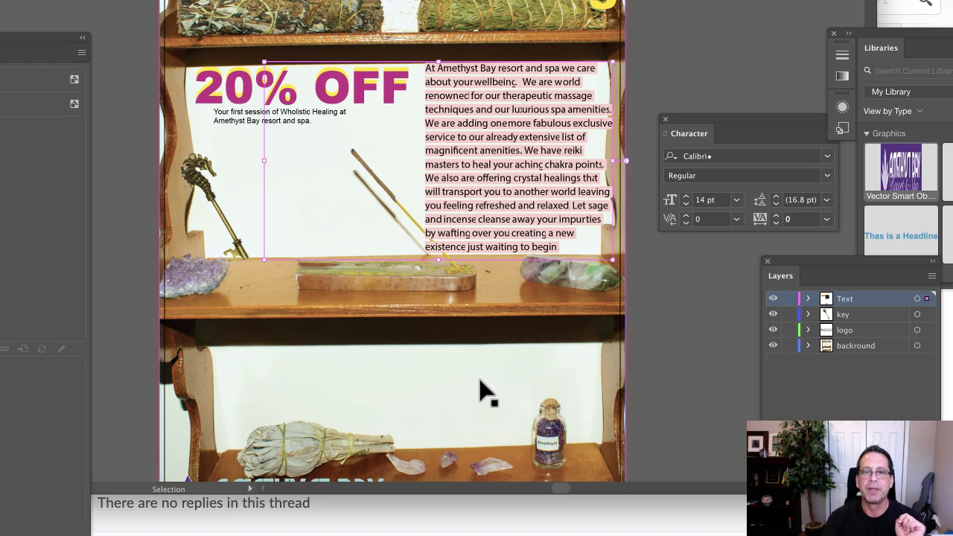
scroll(484, 393, "down", 2)
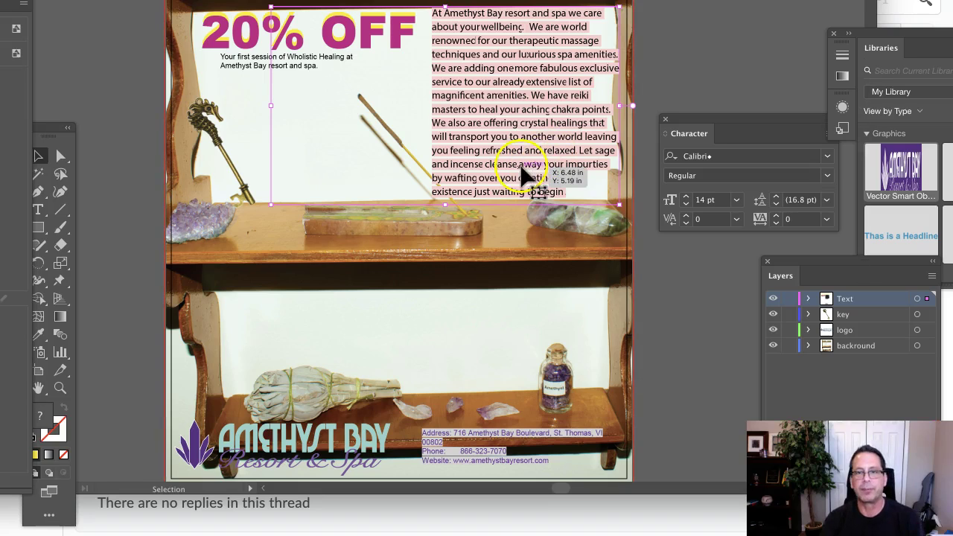
Zoom out to show the full artboard, then return to the Selection tool.
key("z")
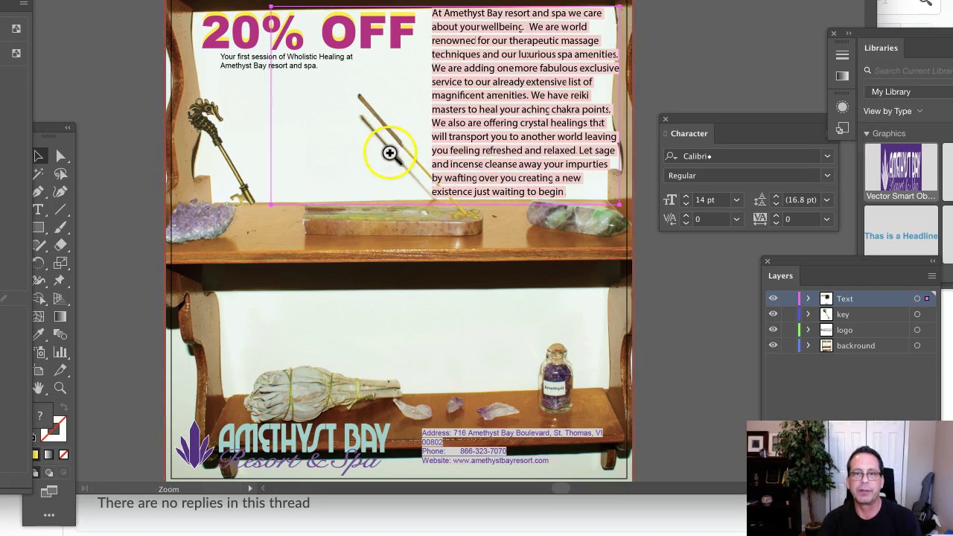
left_click(390, 153, "alt")
key("v")
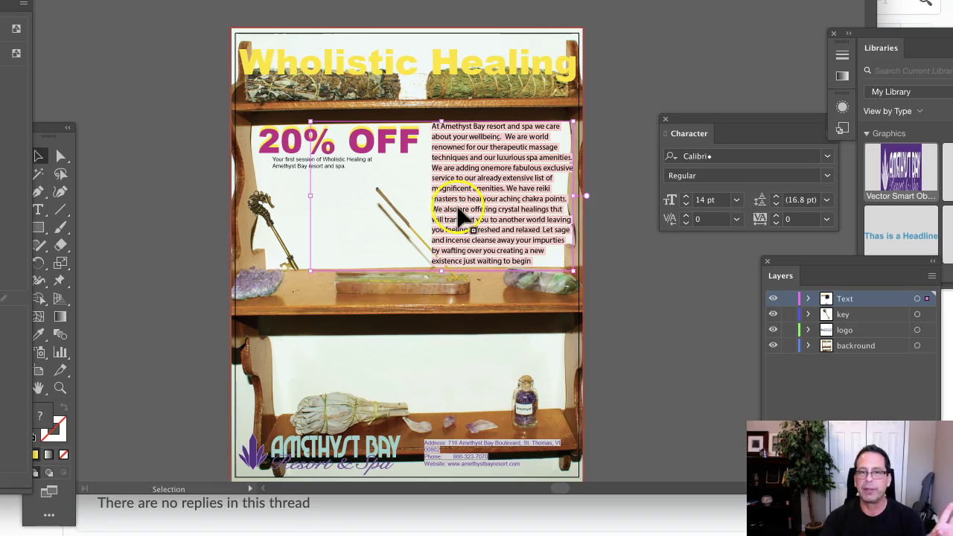
Switch to the course page and scroll through the example ads like Escape the Everyday and Beach Before Bride.
key("ctrl+Up")
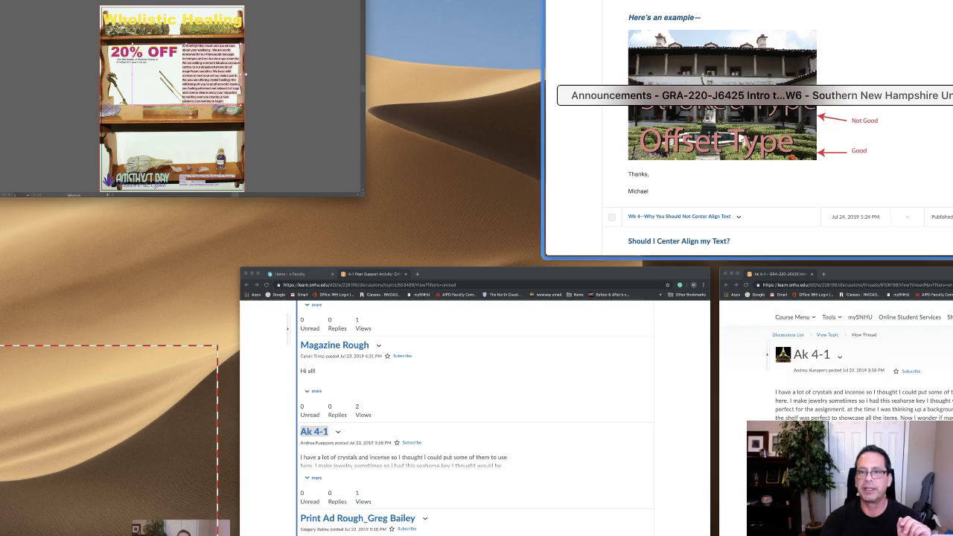
left_click(755, 120)
scroll(584, 251, "down", 20)
scroll(584, 257, "down", 20)
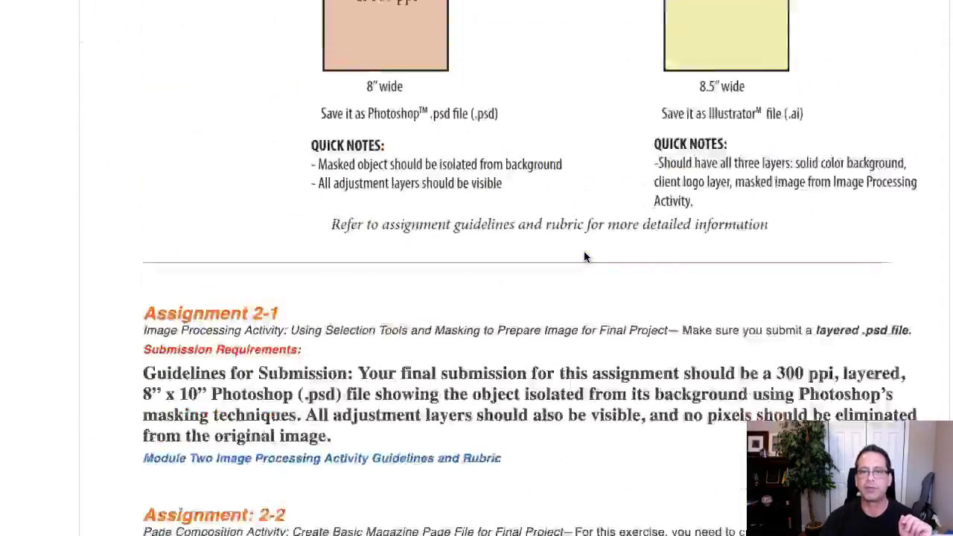
scroll(584, 257, "down", 5)
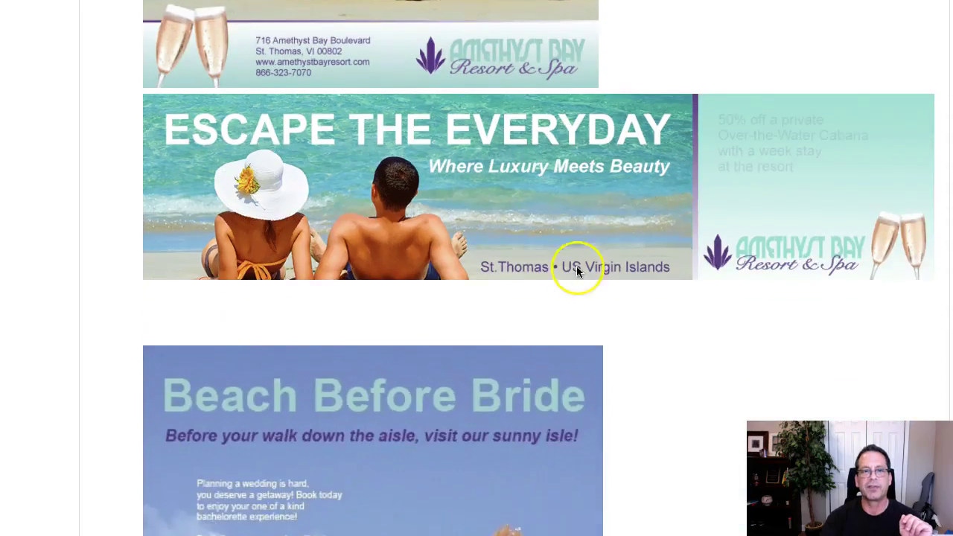
scroll(575, 277, "up", 12)
scroll(574, 271, "down", 2)
scroll(503, 175, "down", 15)
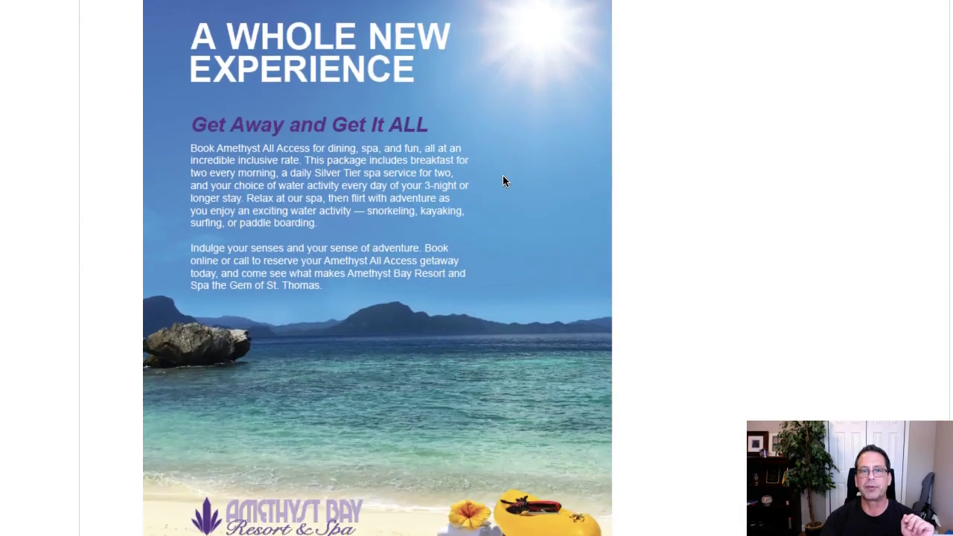
scroll(503, 179, "up", 15)
scroll(503, 181, "up", 4)
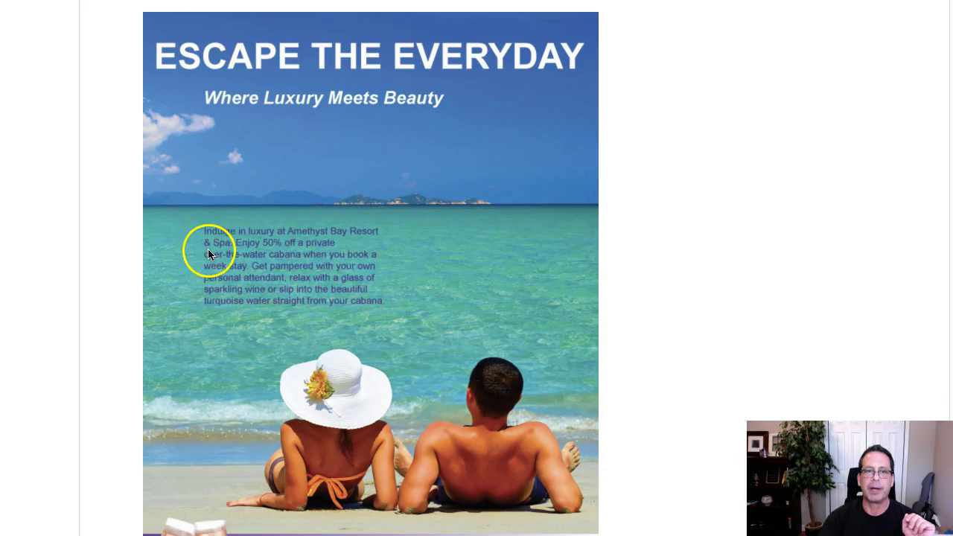
scroll(213, 285, "down", 2)
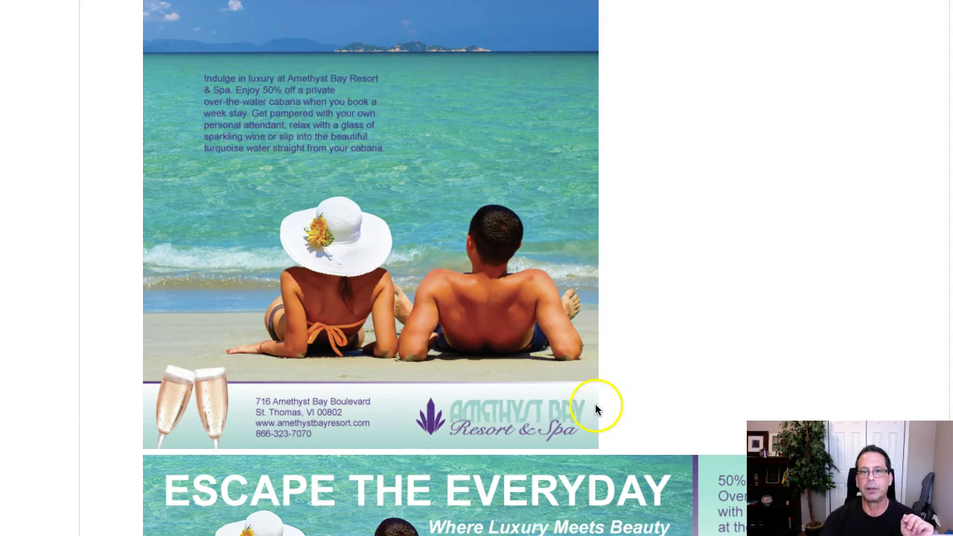
scroll(599, 404, "down", 15)
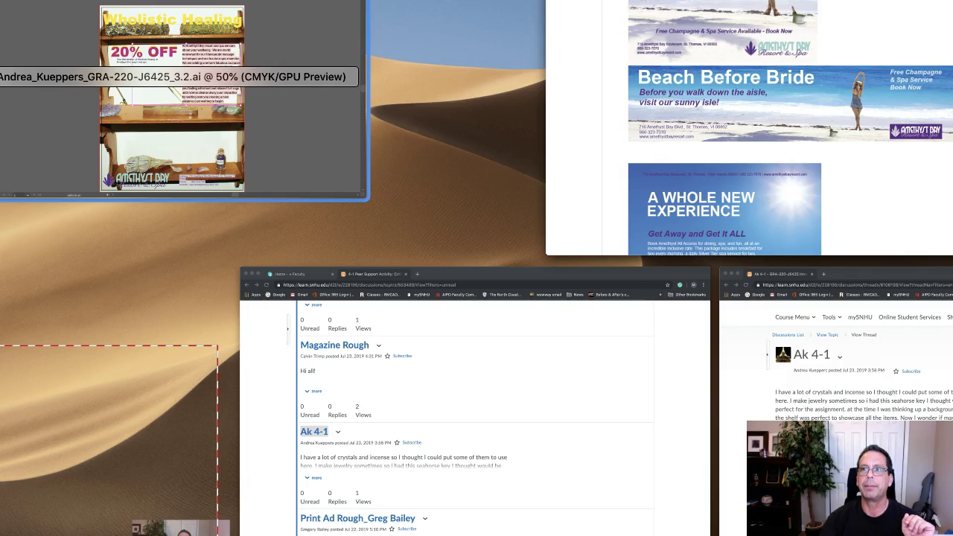
Bring the Illustrator ad back to full screen and select the seahorse key image on the shelf.
key("Return")
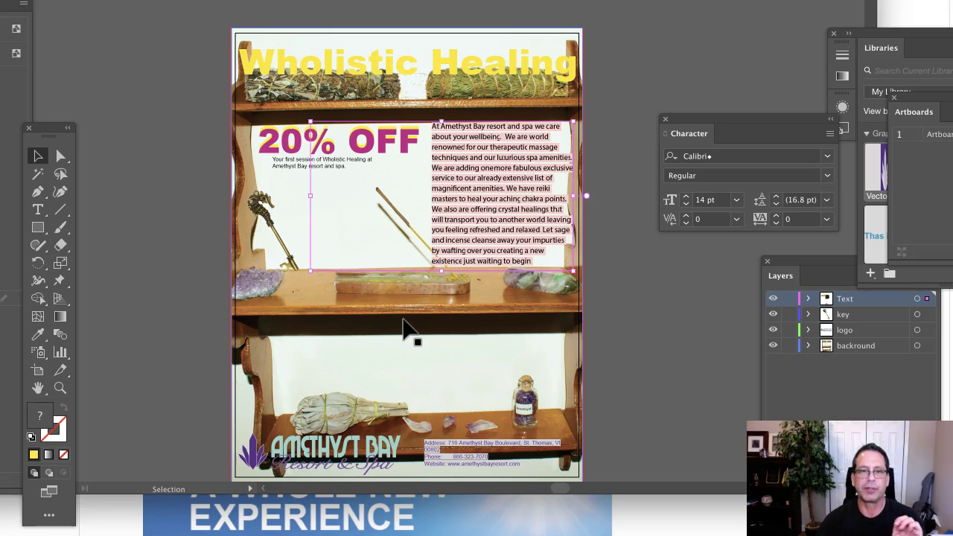
left_click(260, 207)
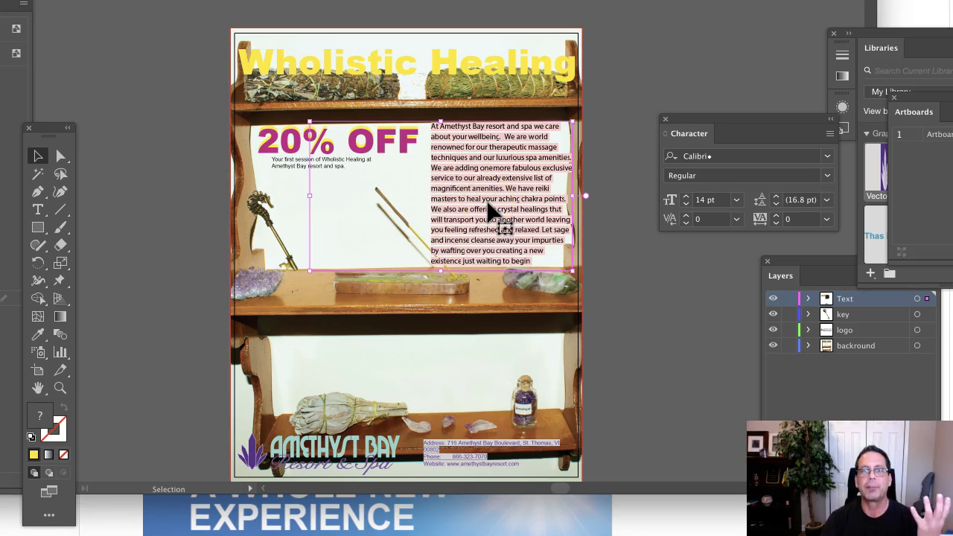
Switch to the browser and scroll to view the full 'A Whole New Experience' example magazine ad.
key("ctrl+Up")
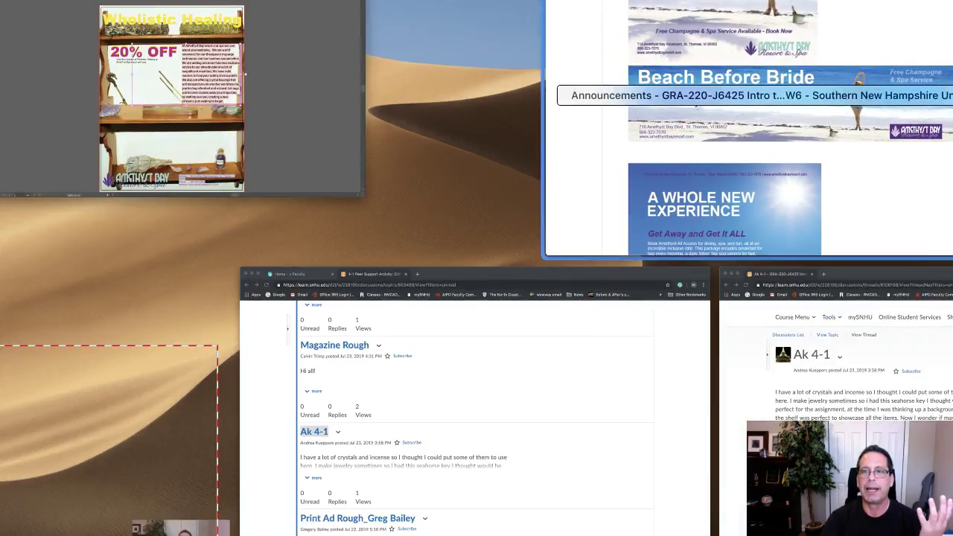
left_click(622, 222)
scroll(622, 222, "down", 10)
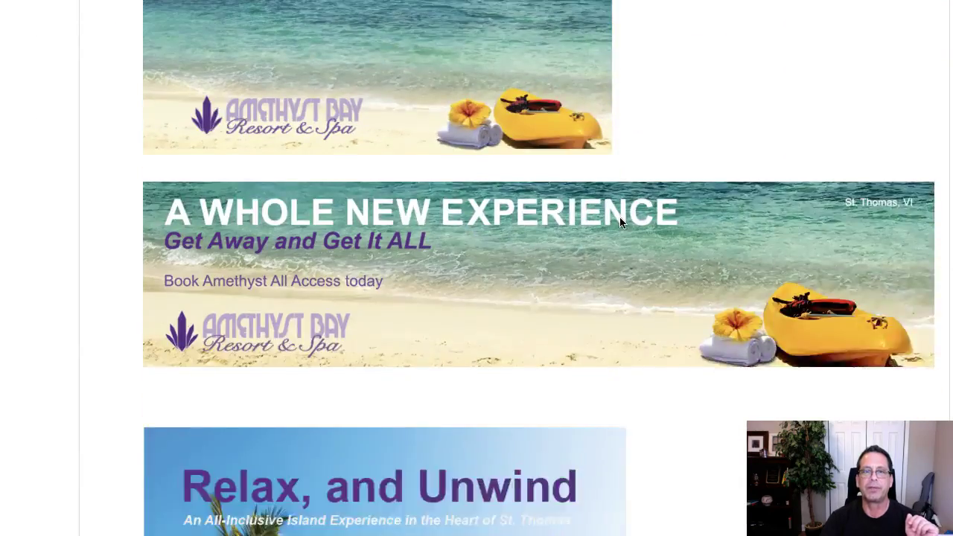
scroll(622, 222, "up", 2)
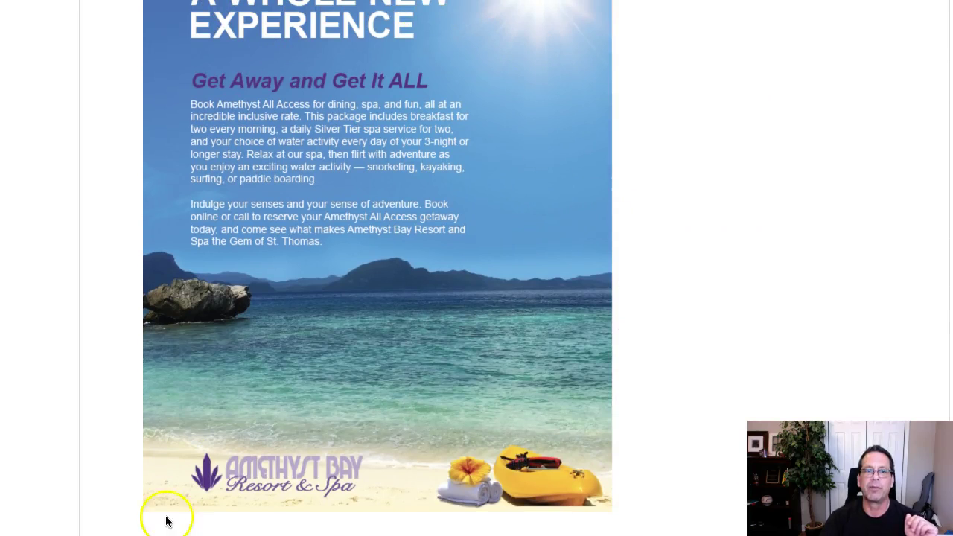
scroll(579, 201, "up", 2)
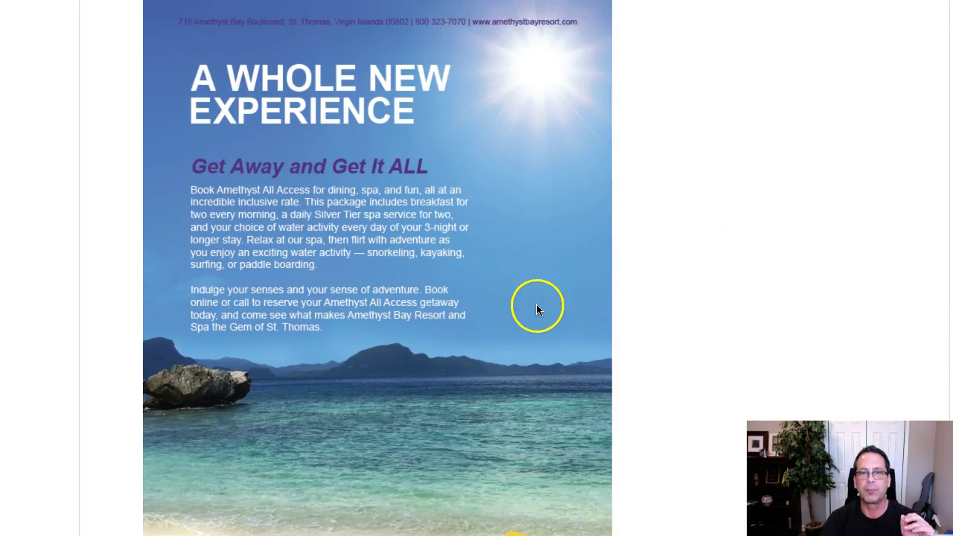
scroll(453, 64, "down", 1)
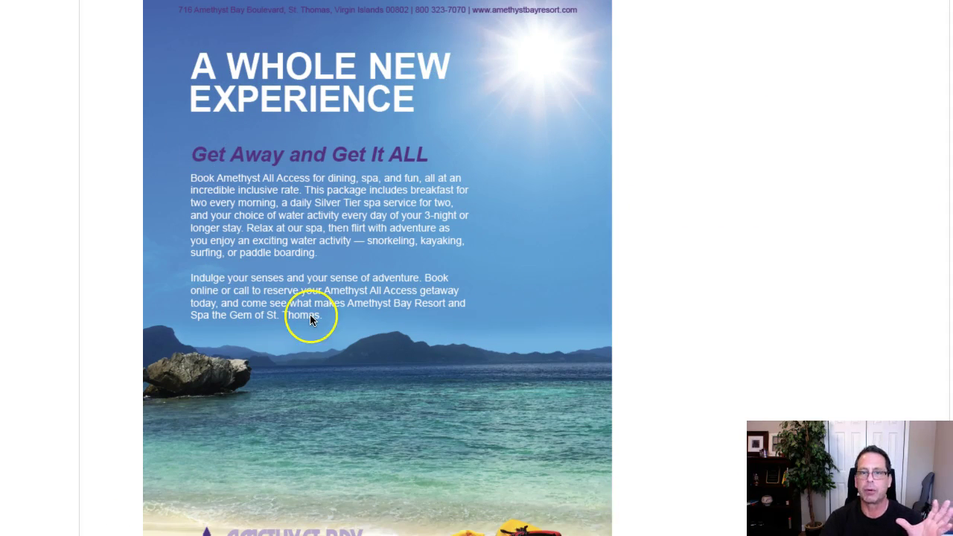
scroll(316, 309, "down", 4)
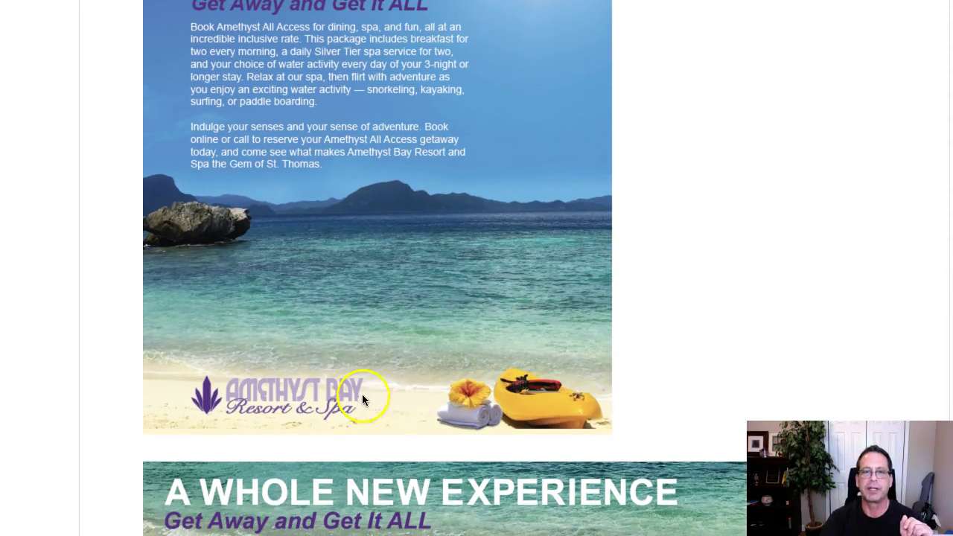
scroll(552, 420, "up", 4)
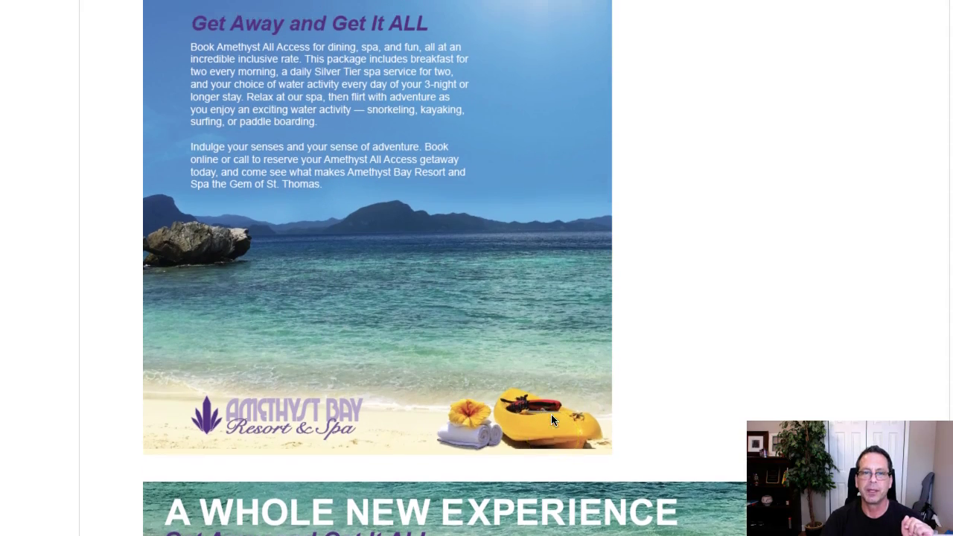
key("ctrl+Up")
Return to the Illustrator ad, nudge the Layers panel up-left, and pan the artboard slightly.
left_click(343, 141)
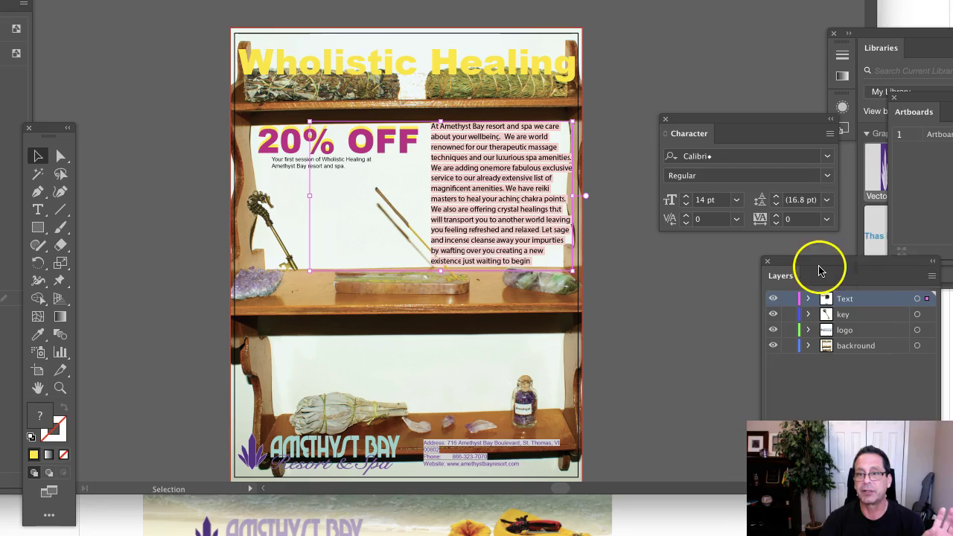
left_click_drag(816, 268, 794, 265)
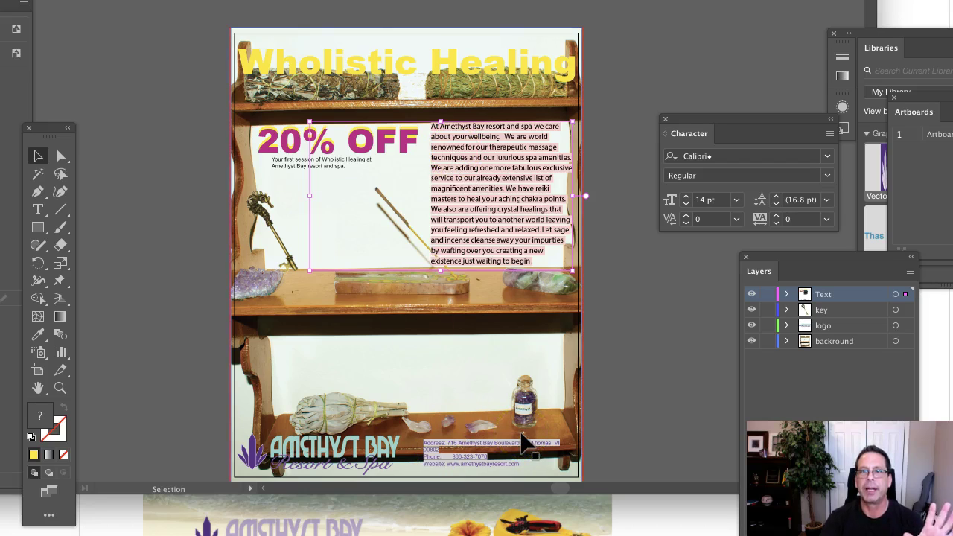
left_click_drag(523, 438, 528, 432)
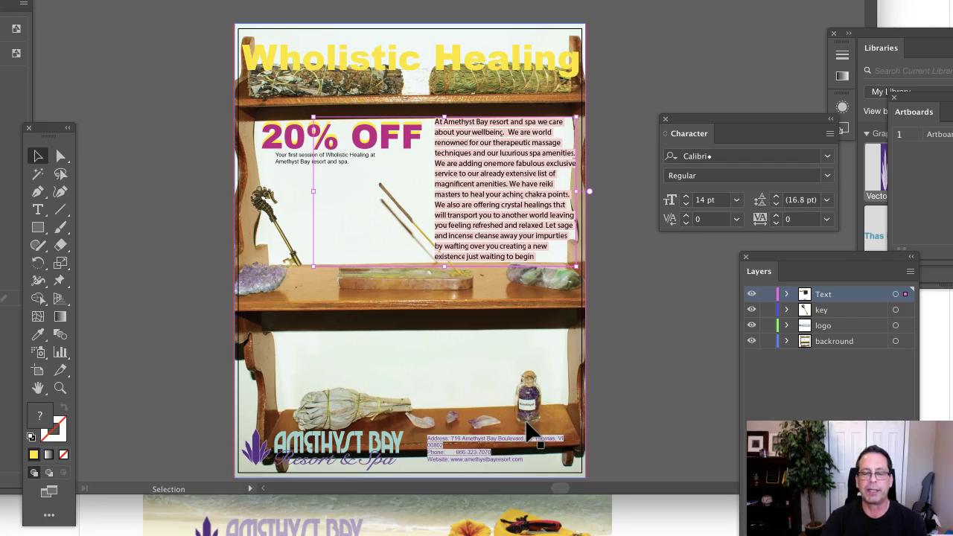